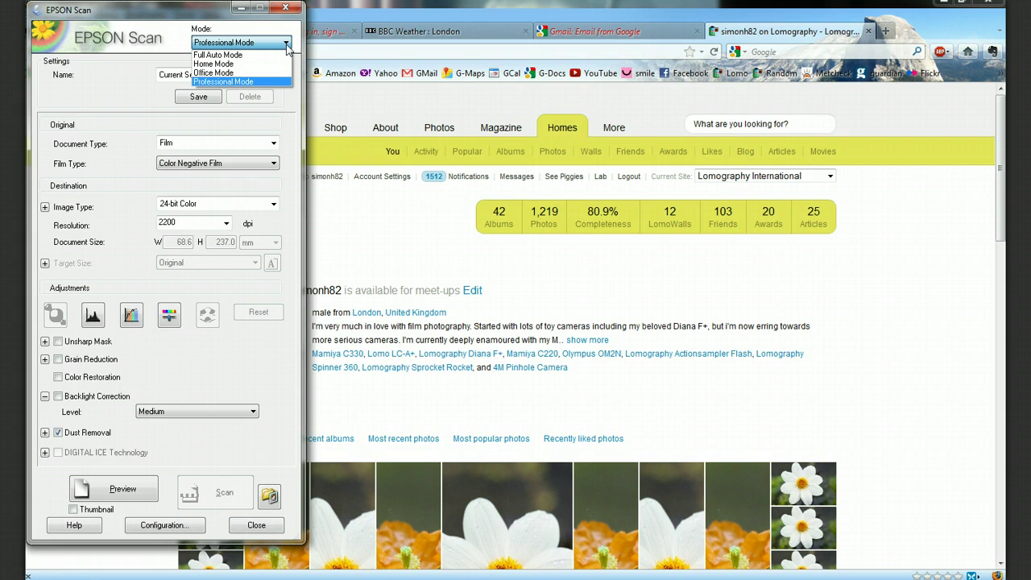
- Review the available choices for scan mode, film type, image type and resolution, leaving each setting as it is
{"action": "left_click", "coordinate": [287, 46]}
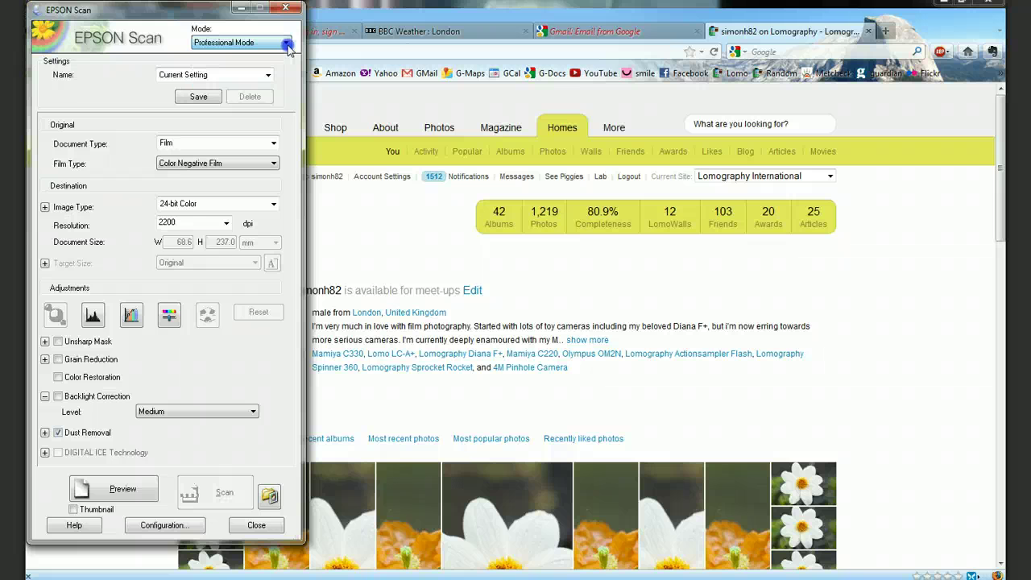
{"action": "left_click", "coordinate": [273, 163]}
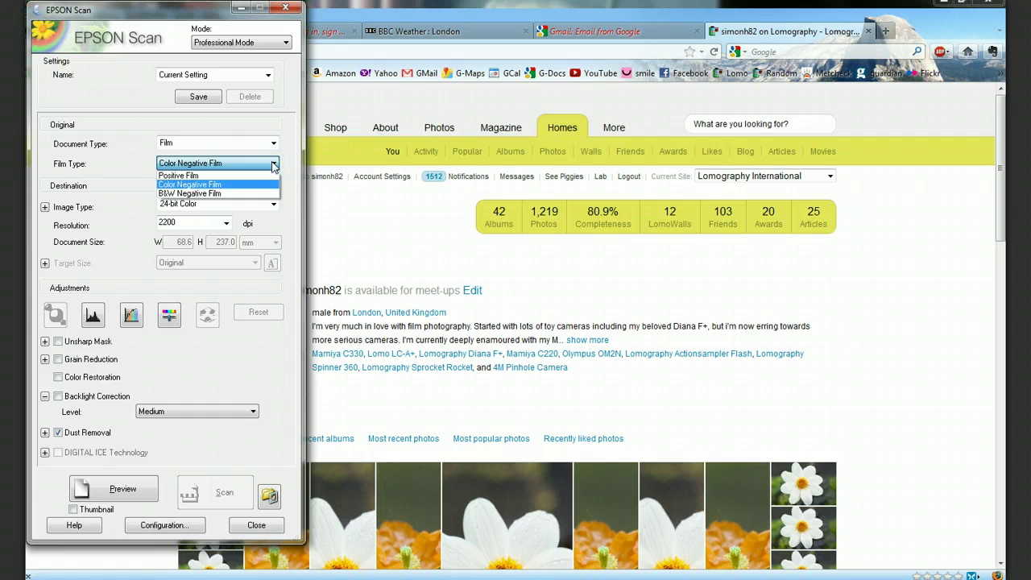
{"action": "left_click", "coordinate": [273, 163]}
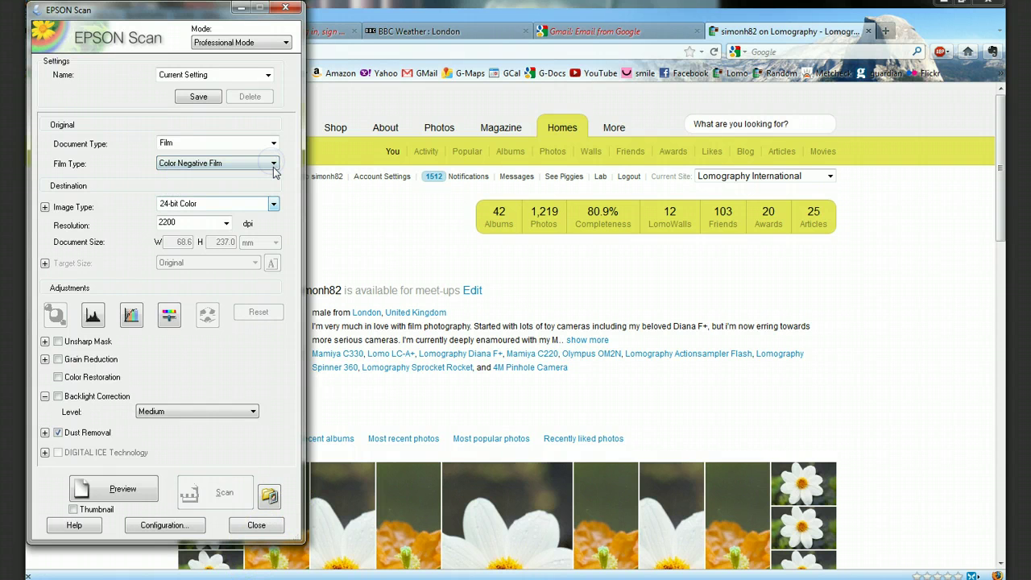
{"action": "left_click", "coordinate": [274, 204]}
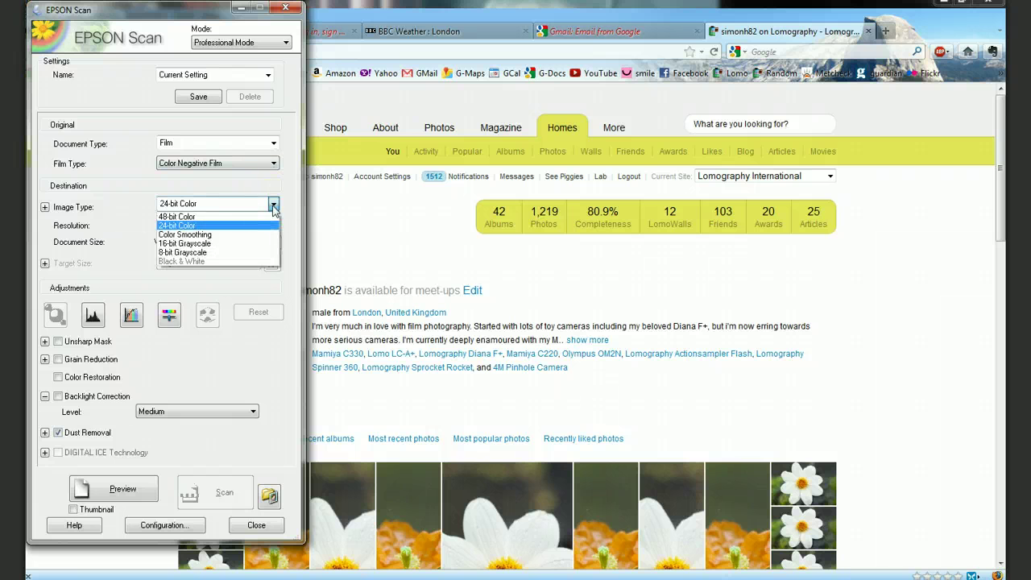
{"action": "left_click", "coordinate": [273, 206]}
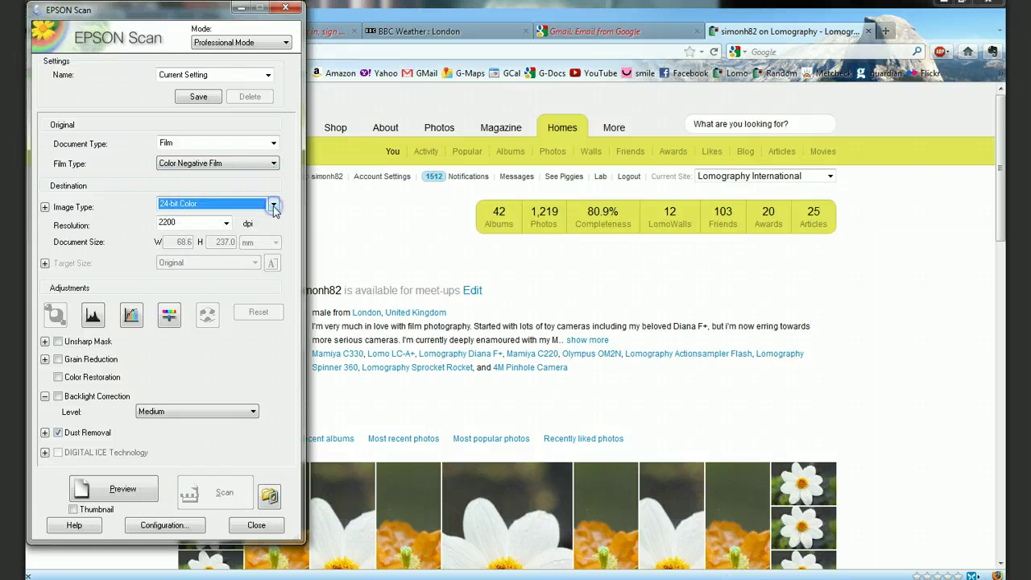
{"action": "left_click", "coordinate": [226, 224]}
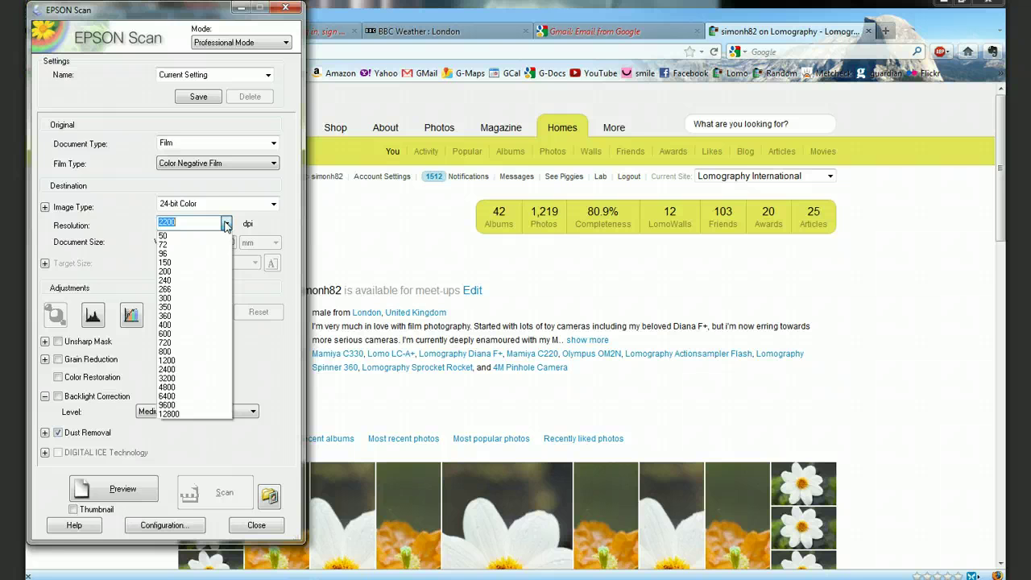
{"action": "left_click", "coordinate": [226, 224]}
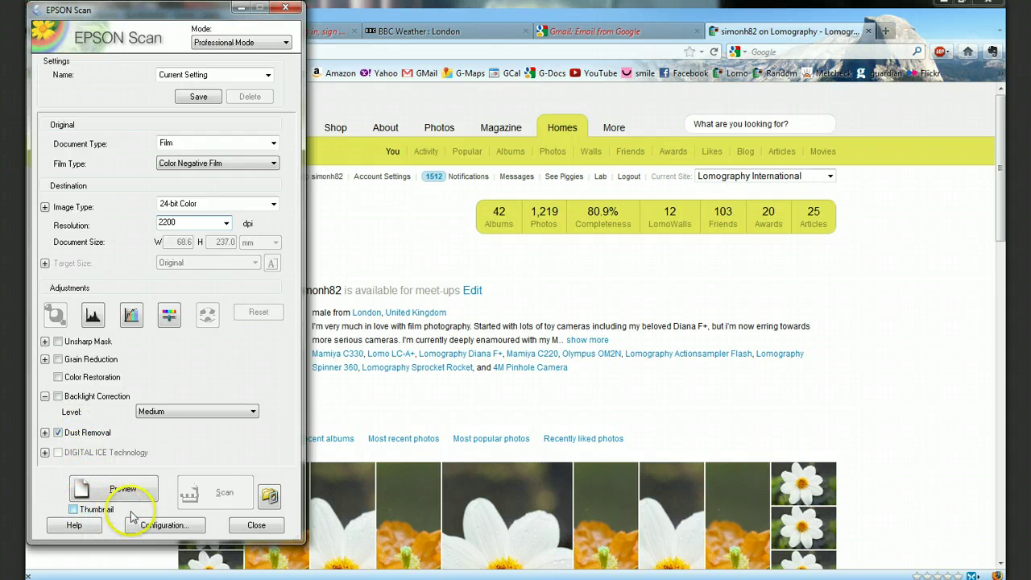
- Check the ICM color management and auto exposure settings in the scanner configuration
{"action": "left_click", "coordinate": [155, 528]}
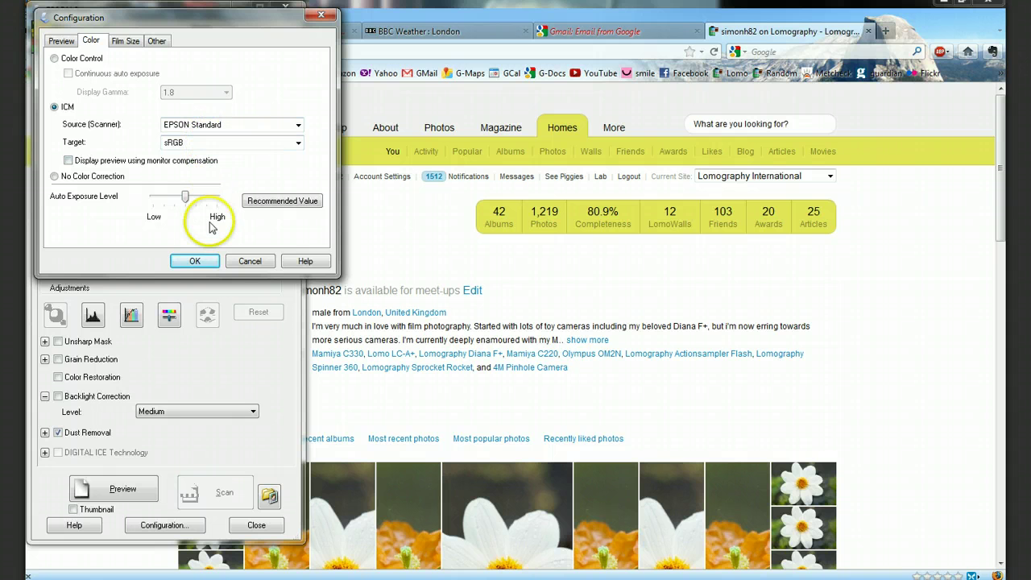
{"action": "left_click", "coordinate": [198, 262]}
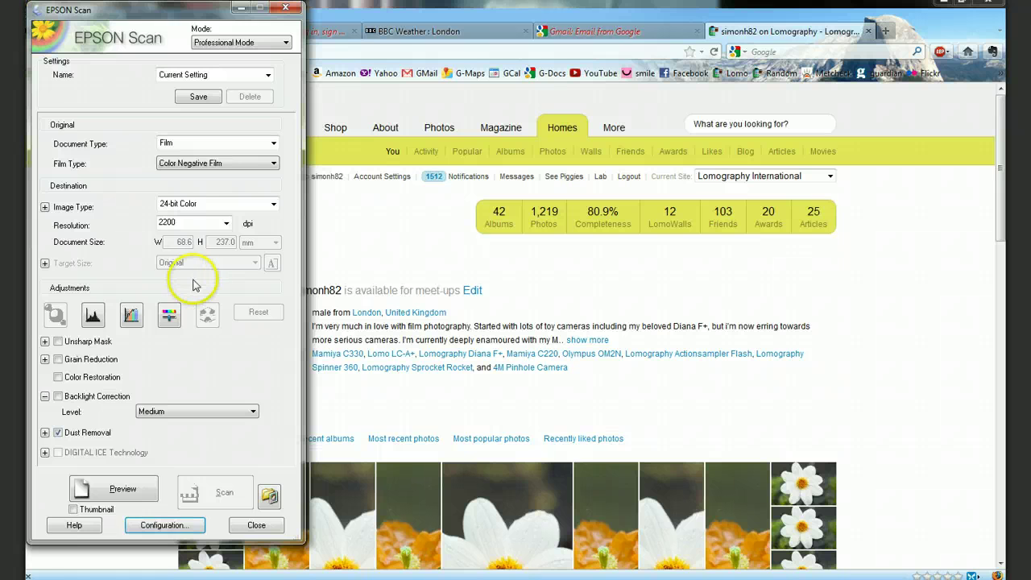
{"action": "left_click", "coordinate": [170, 316]}
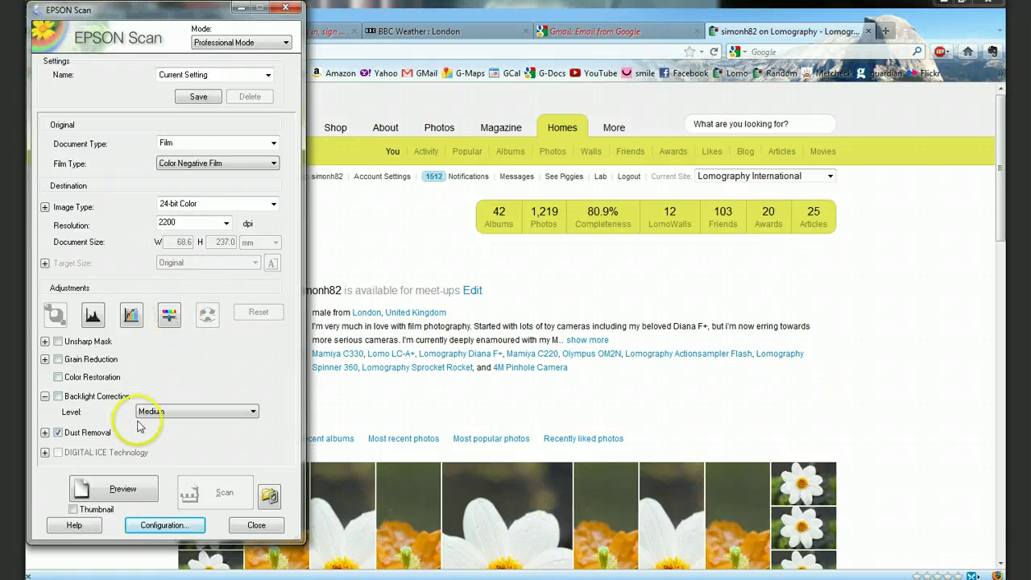
- Preview the film strip, marquee the panorama between the sprocket holes at about 133 x 23 mm, and zoom in on it
{"action": "left_click", "coordinate": [123, 490]}
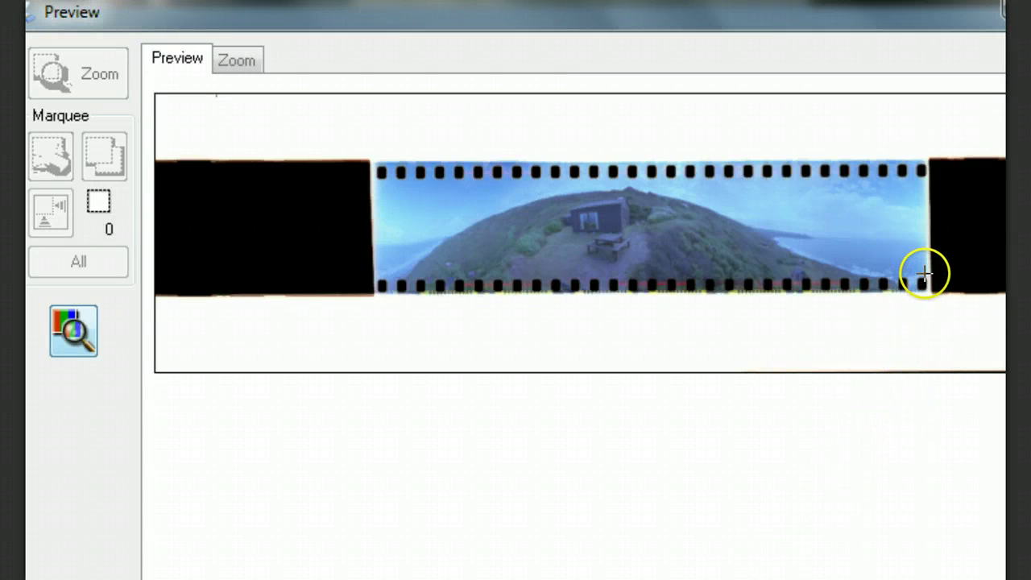
{"action": "left_click_drag", "start_coordinate": [925, 274], "coordinate": [382, 179]}
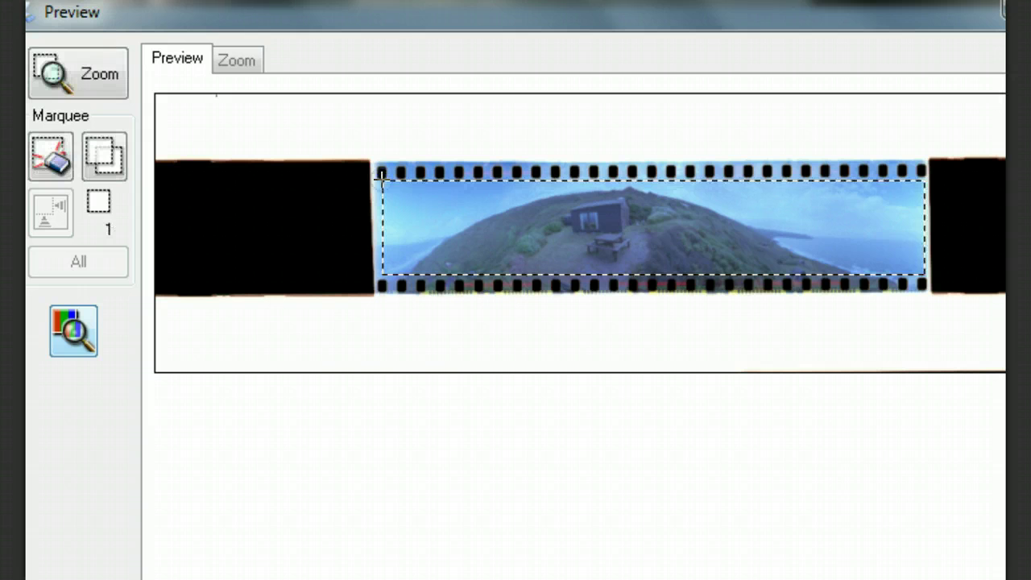
{"action": "left_click", "coordinate": [96, 80]}
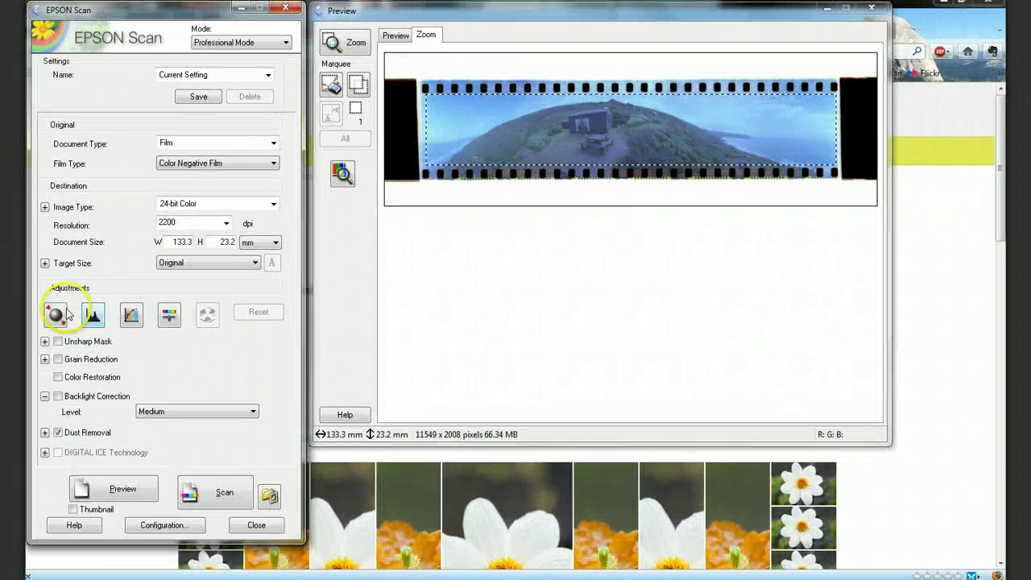
- Apply auto exposure to the panorama and extend the marquee over both rows of sprocket holes to a height of about 32 mm
{"action": "left_click", "coordinate": [54, 315]}
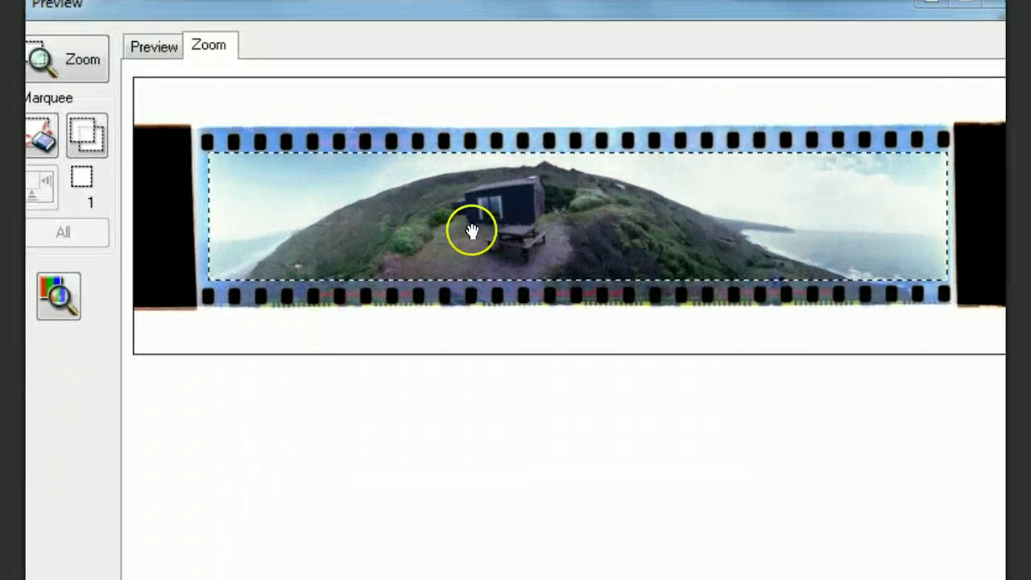
{"action": "left_click_drag", "start_coordinate": [500, 155], "coordinate": [501, 129]}
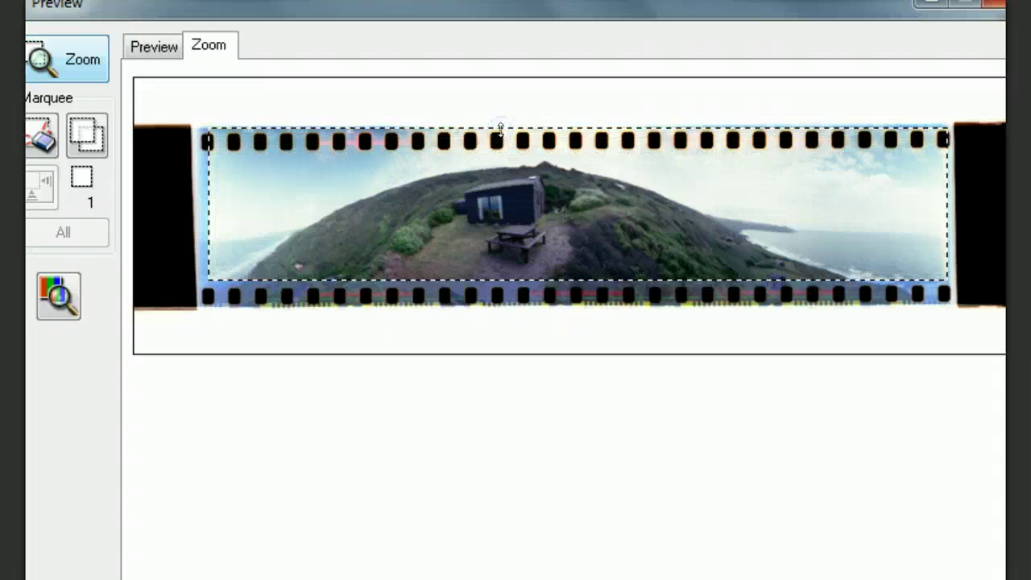
{"action": "left_click_drag", "start_coordinate": [495, 278], "coordinate": [495, 304]}
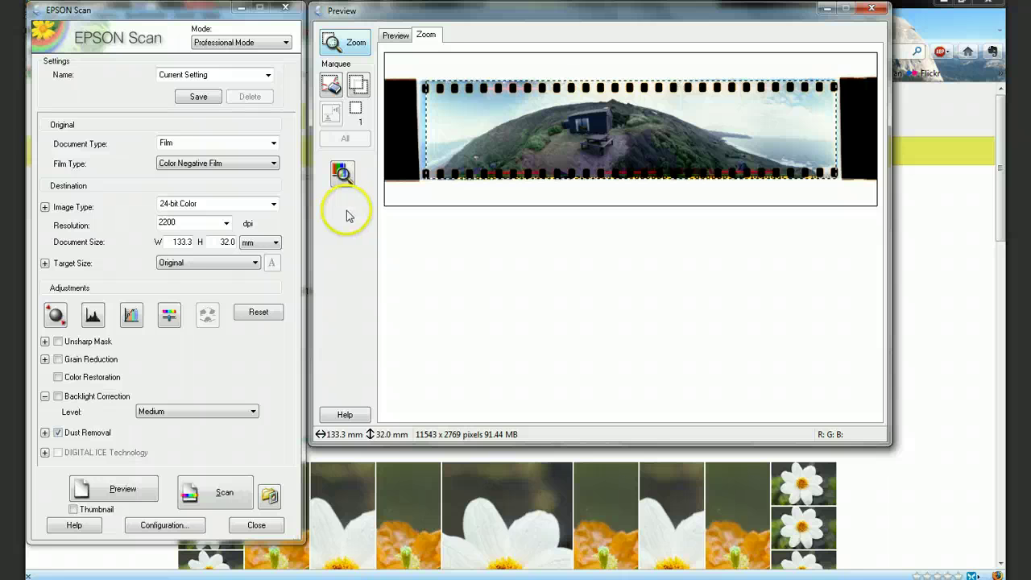
- In the histogram adjustment, set the combined channel's gamma to 0.96, output highlight to 216 and input highlight to 227
{"action": "left_click", "coordinate": [94, 316]}
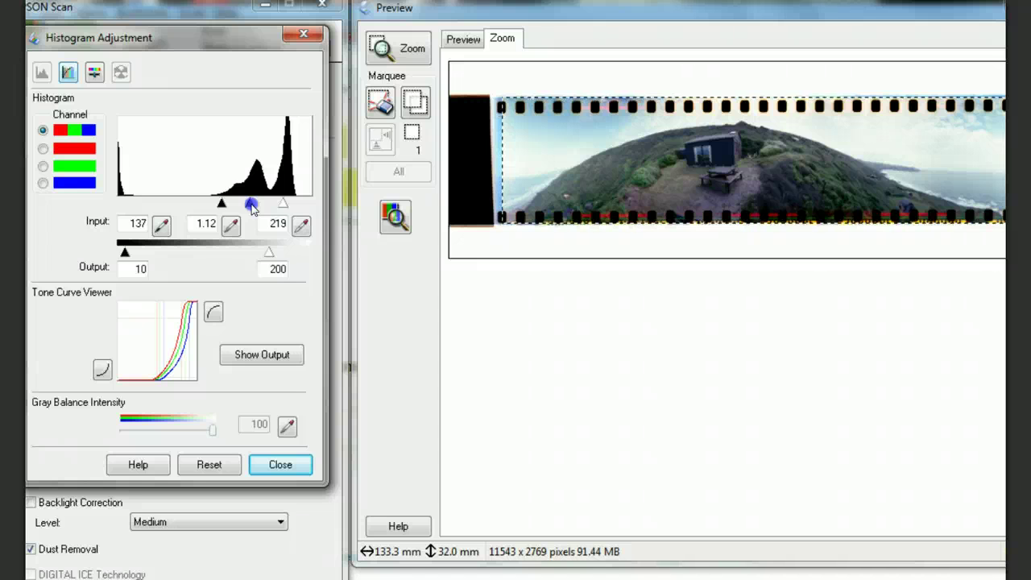
{"action": "left_click_drag", "start_coordinate": [252, 206], "coordinate": [256, 210]}
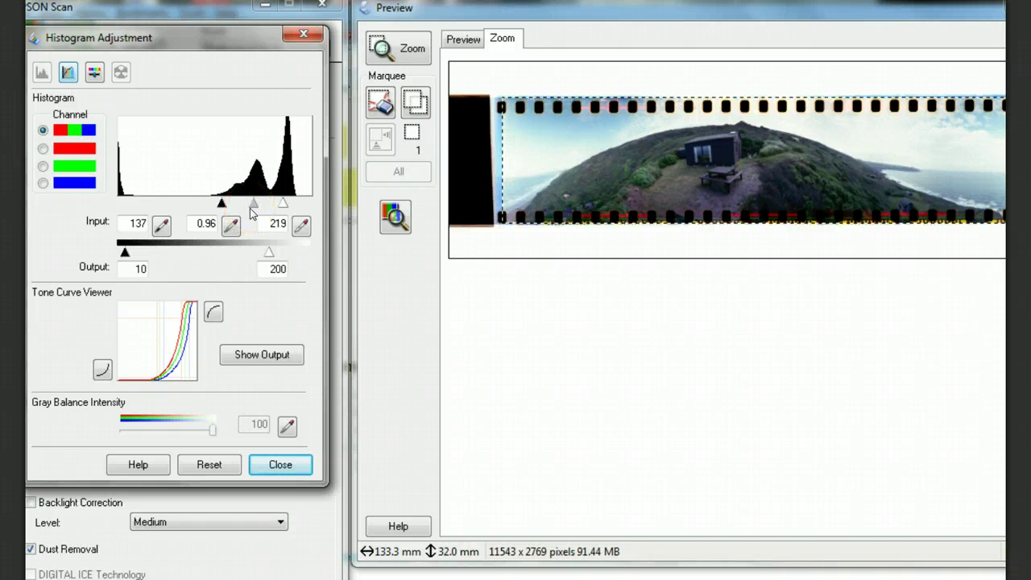
{"action": "left_click", "coordinate": [282, 211]}
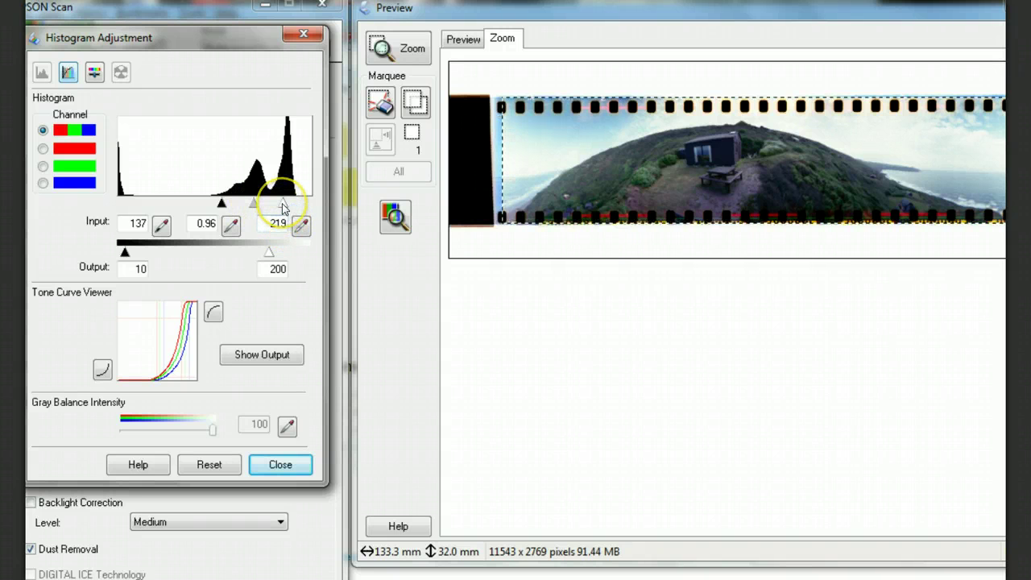
{"action": "left_click", "coordinate": [270, 250]}
{"action": "left_click_drag", "start_coordinate": [270, 251], "coordinate": [278, 258]}
{"action": "left_click", "coordinate": [283, 203]}
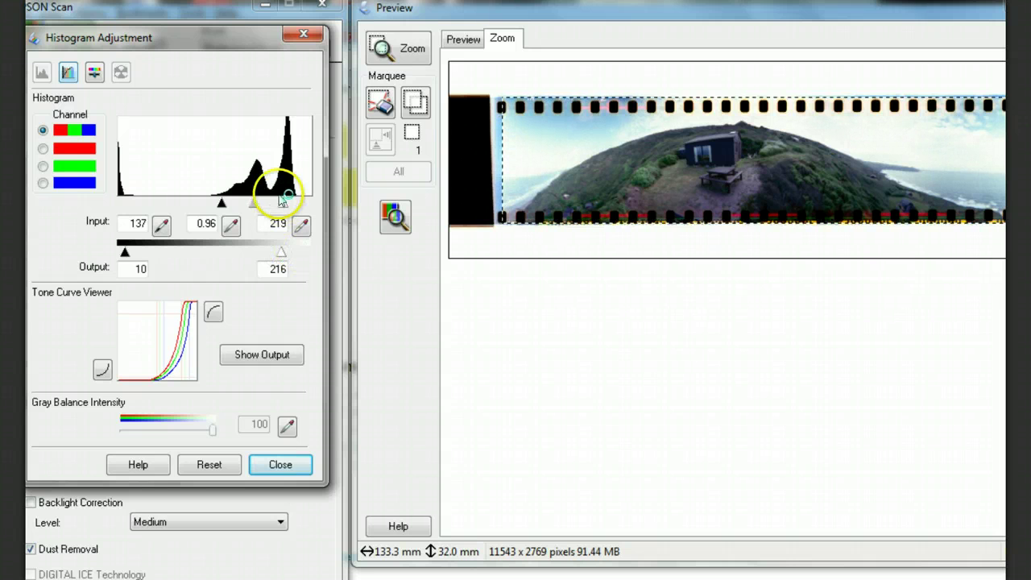
{"action": "left_click_drag", "start_coordinate": [284, 205], "coordinate": [288, 207]}
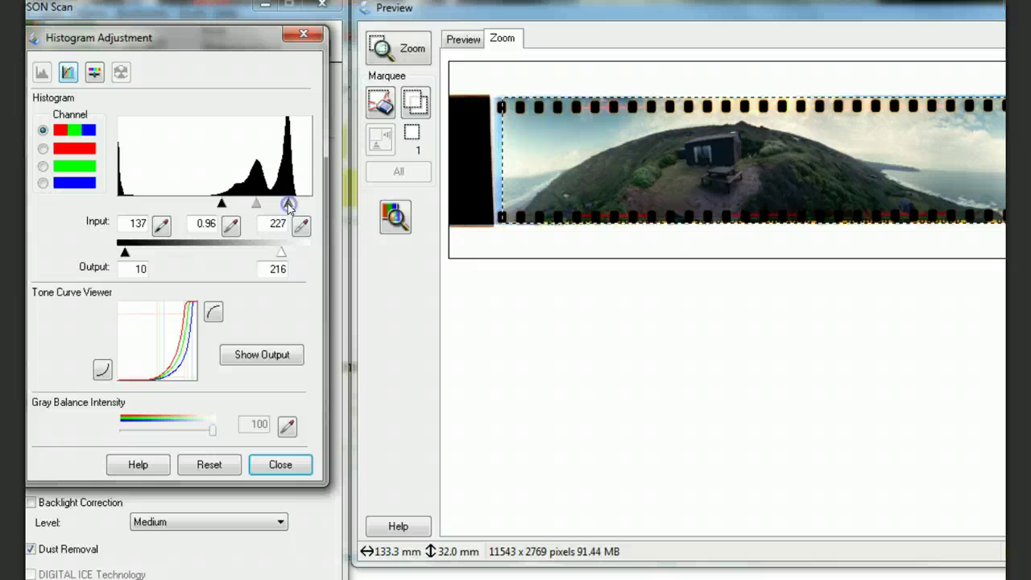
{"action": "left_click_drag", "start_coordinate": [289, 204], "coordinate": [289, 204]}
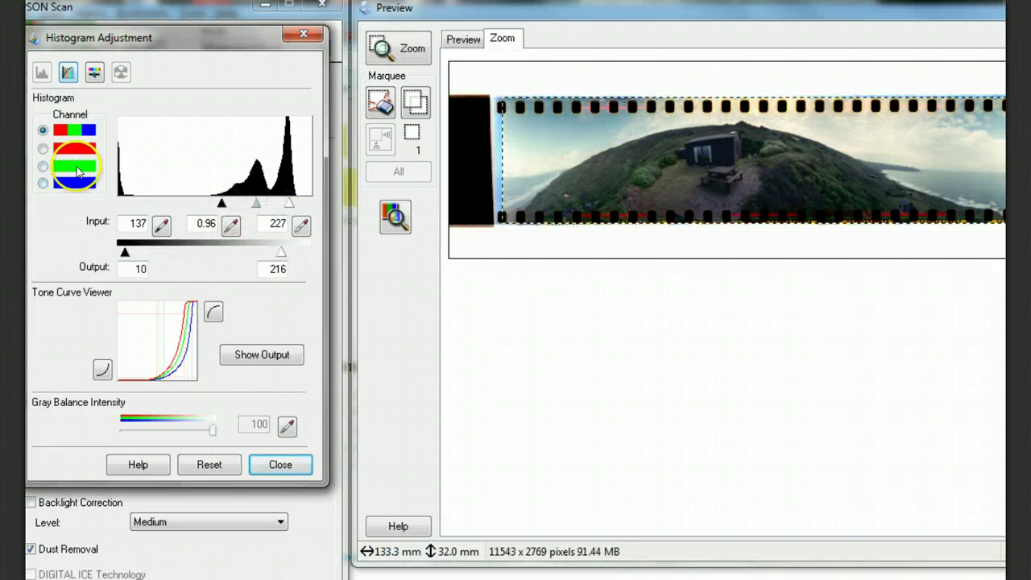
- Set the blue channel's gamma to 0.87 and the red channel's input highlight to 217 in the histogram adjustment
{"action": "left_click", "coordinate": [55, 183]}
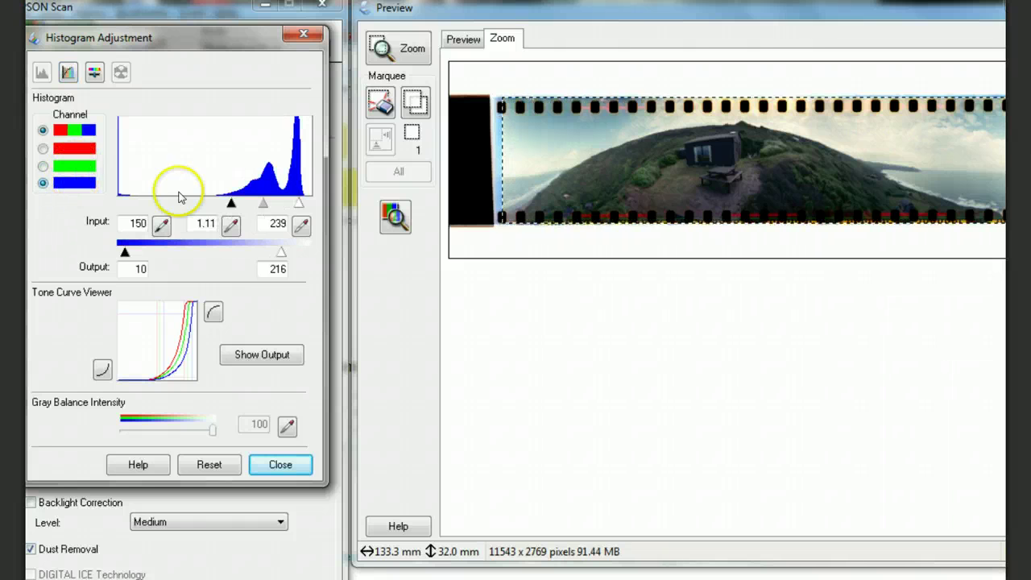
{"action": "left_click", "coordinate": [263, 206]}
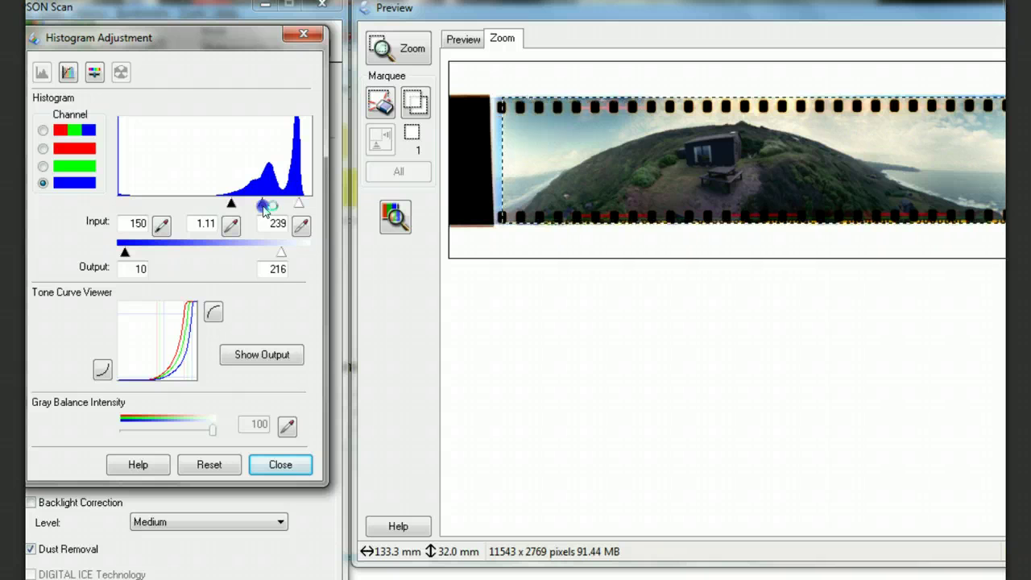
{"action": "left_click_drag", "start_coordinate": [263, 206], "coordinate": [270, 210]}
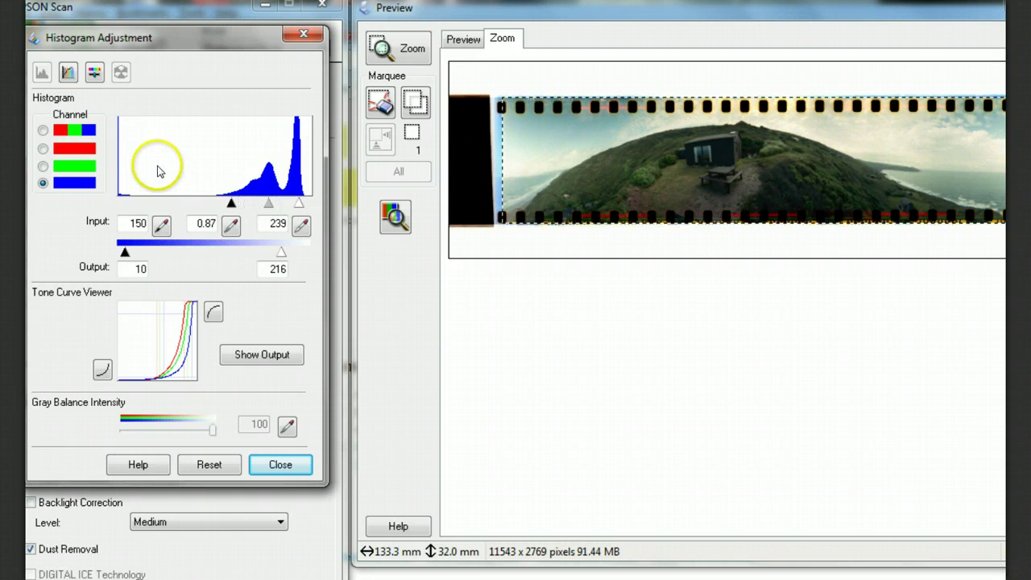
{"action": "left_click", "coordinate": [68, 148]}
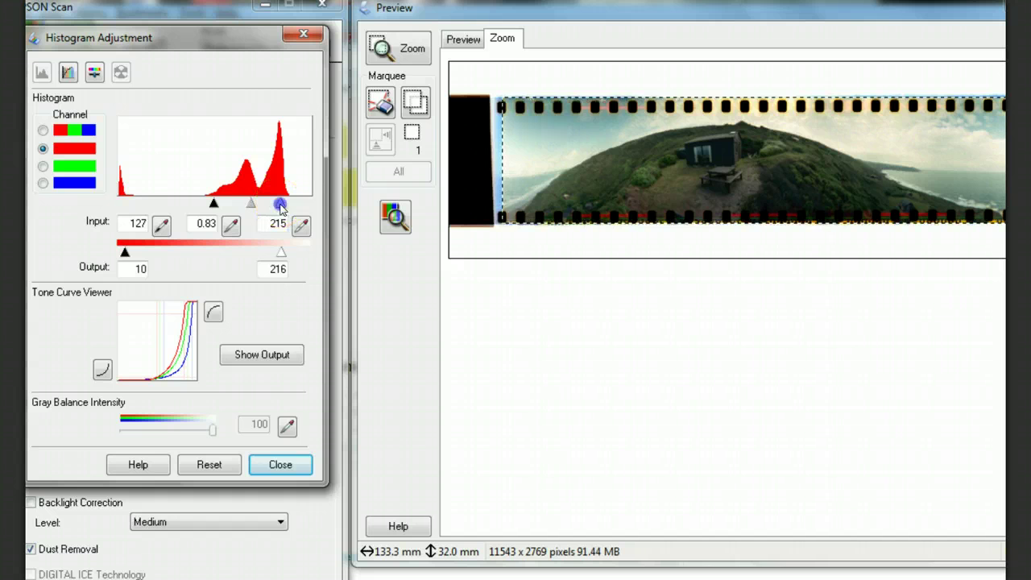
{"action": "left_click_drag", "start_coordinate": [280, 206], "coordinate": [281, 209]}
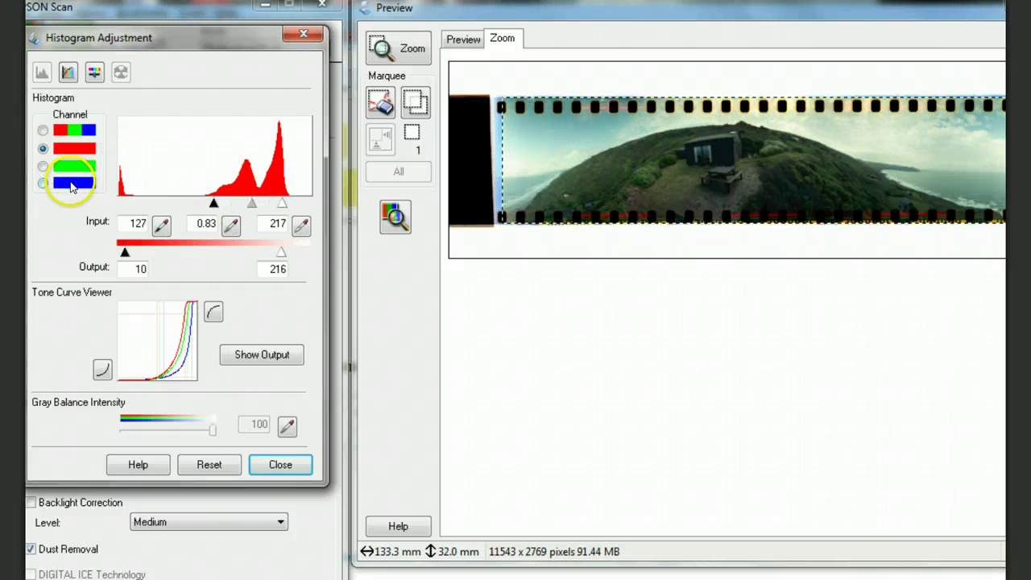
- Set the blue channel's input highlight to 238 and its gamma to 0.73
{"action": "left_click", "coordinate": [43, 183]}
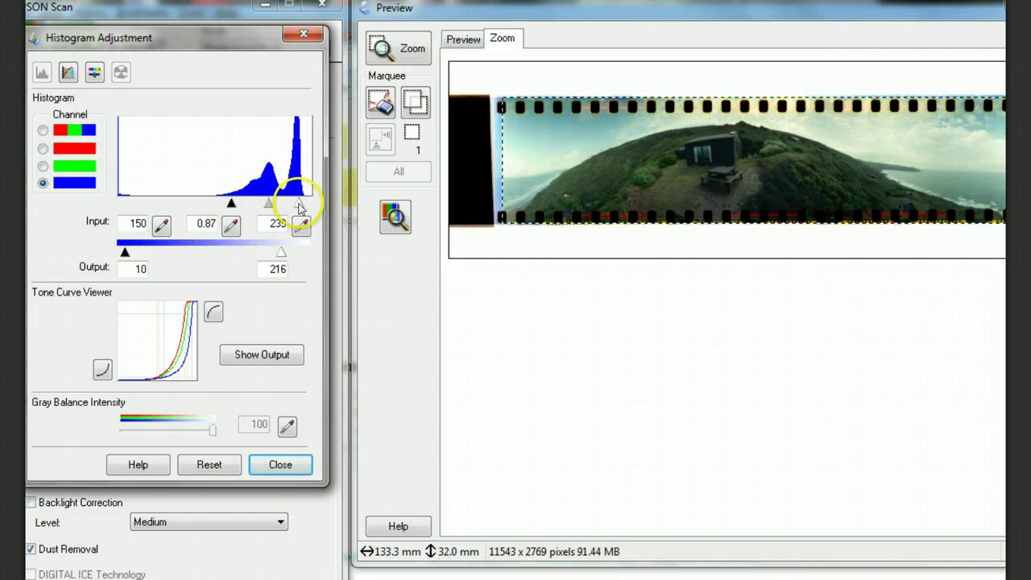
{"action": "left_click_drag", "start_coordinate": [300, 208], "coordinate": [299, 208]}
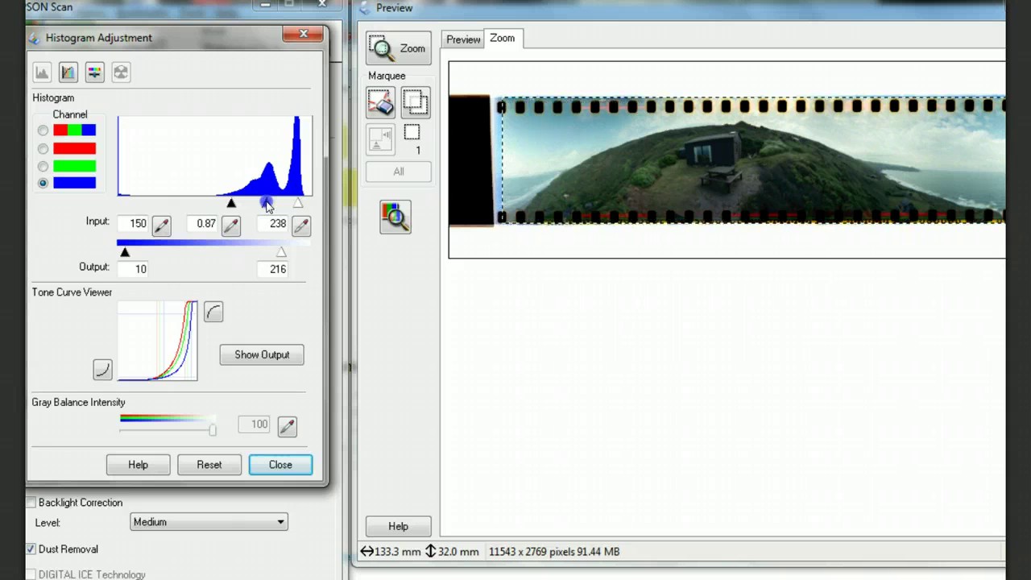
{"action": "left_click_drag", "start_coordinate": [266, 205], "coordinate": [272, 207]}
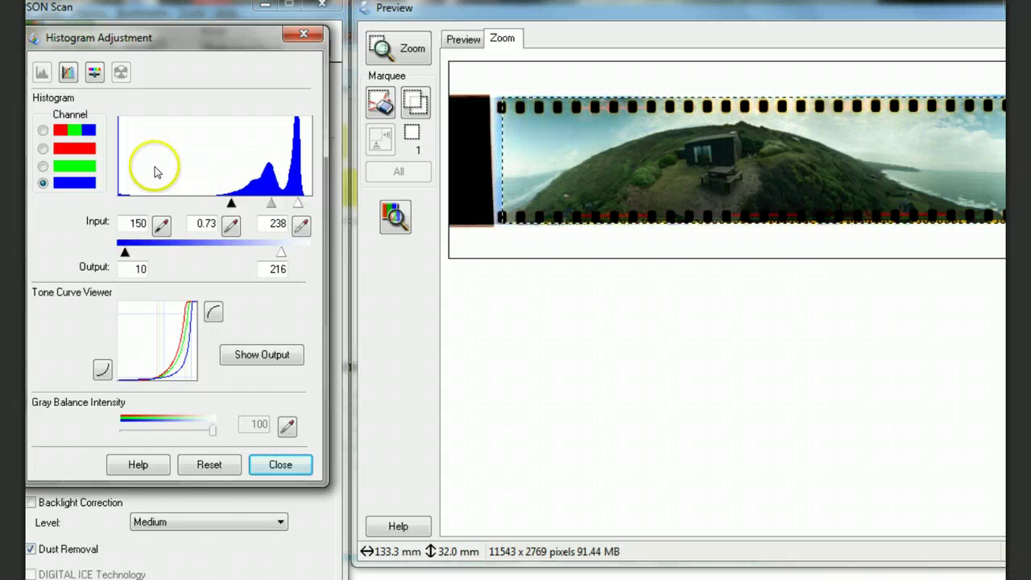
- Set the image saturation to 7 and close the image and histogram adjustments
{"action": "left_click", "coordinate": [94, 74]}
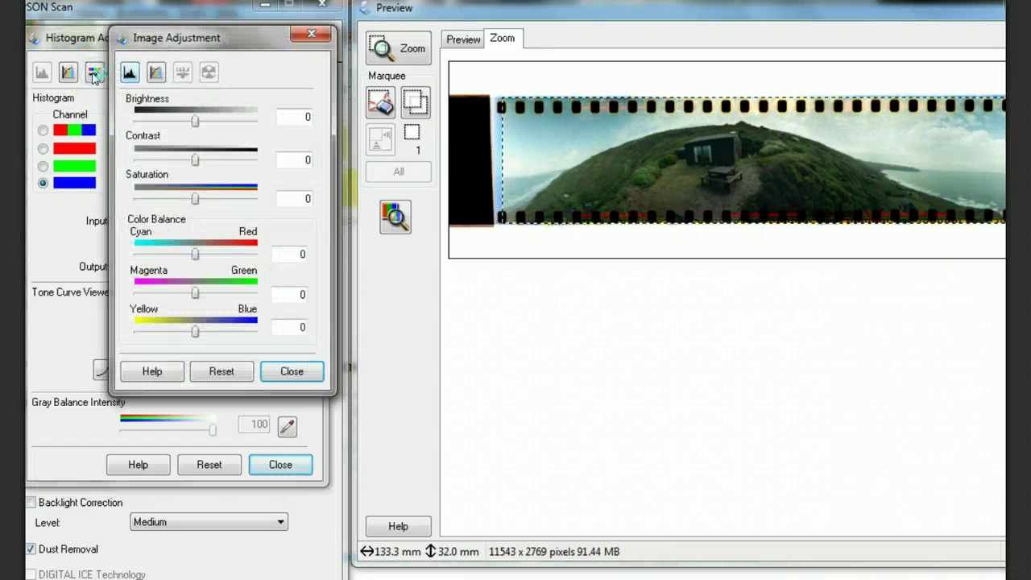
{"action": "left_click", "coordinate": [299, 198]}
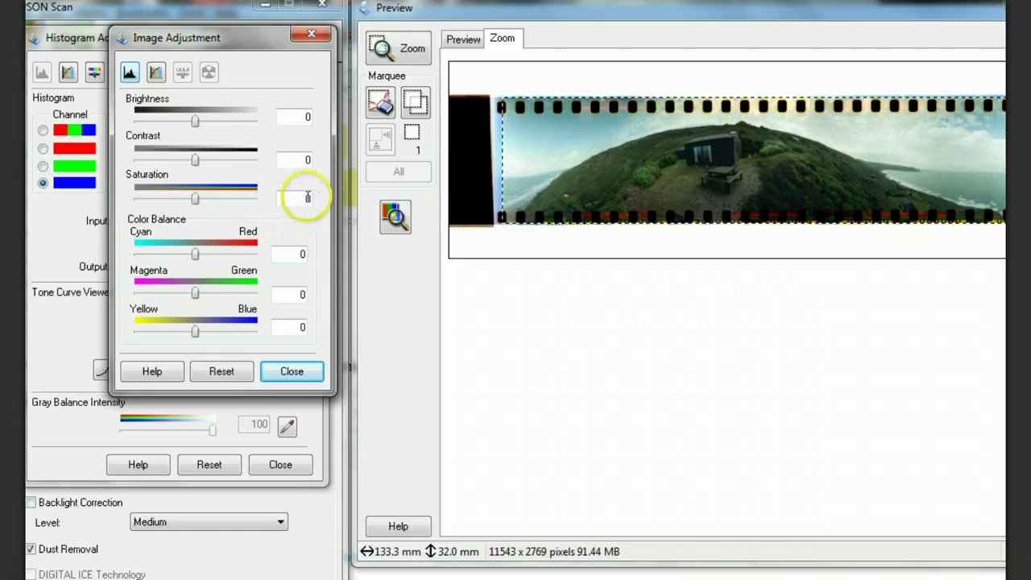
{"action": "type", "text": "7"}
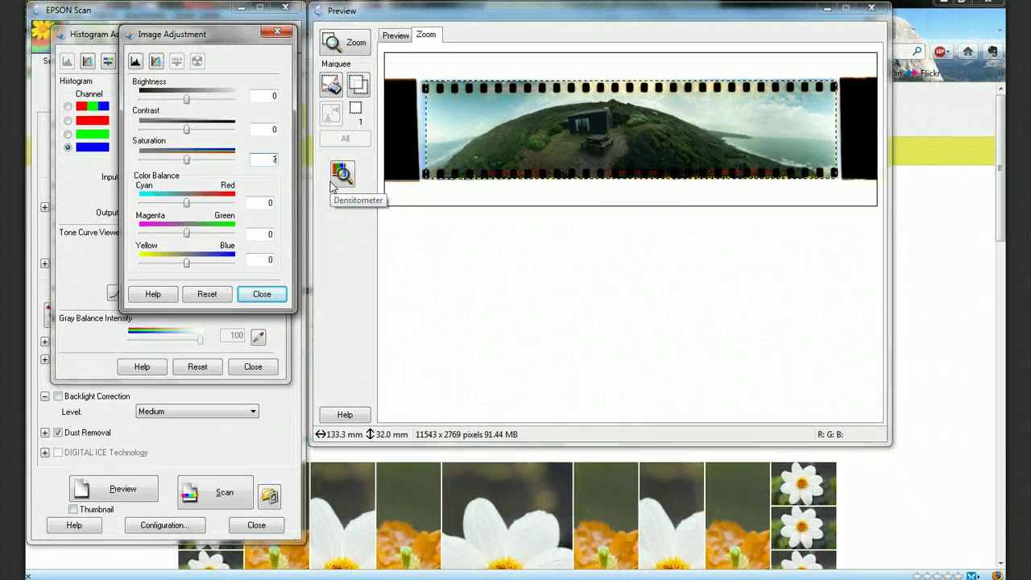
{"action": "key", "text": "Return"}
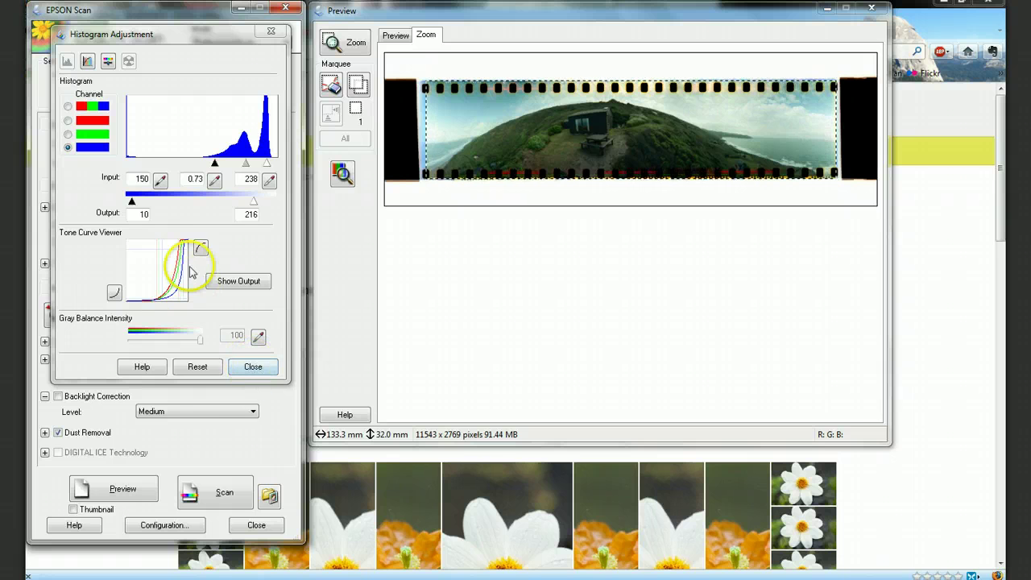
{"action": "left_click", "coordinate": [249, 366]}
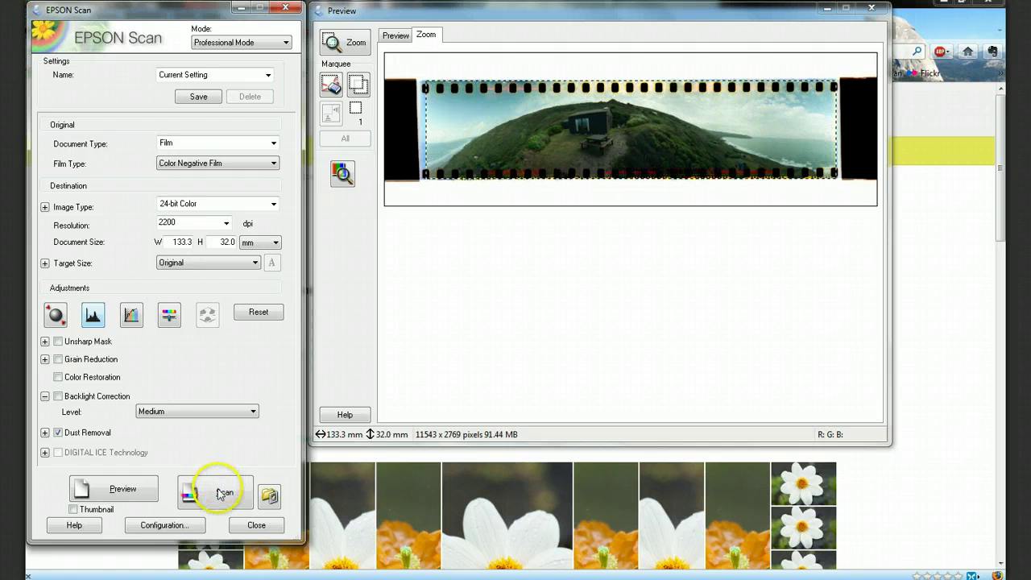
- Scan the selected film frame to a JPEG file with the file name prefix Spinner360
{"action": "left_click", "coordinate": [221, 493]}
{"action": "left_click_drag", "start_coordinate": [143, 126], "coordinate": [51, 109]}
{"action": "type", "text": "S"}
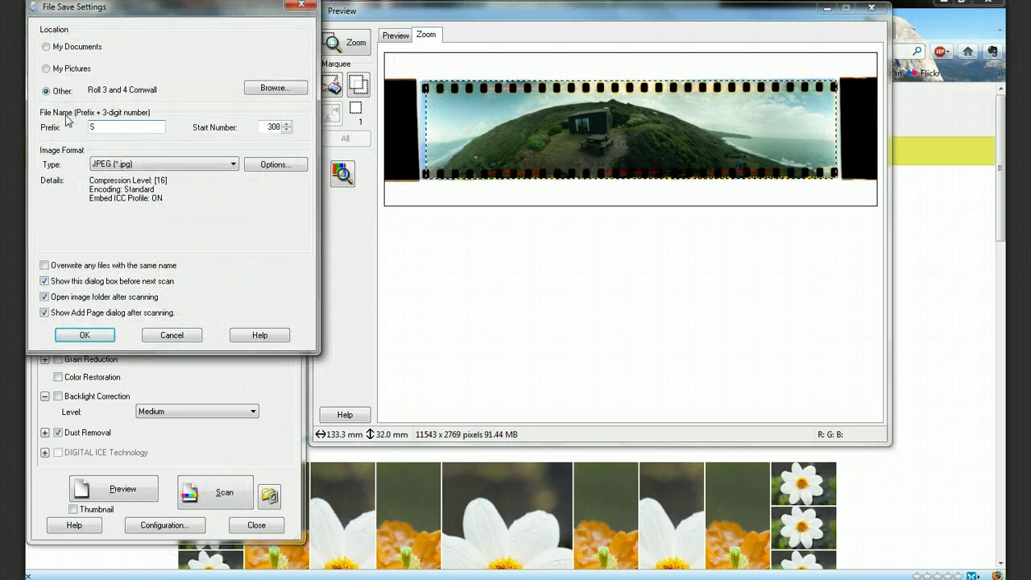
{"action": "type", "text": "pinner3"}
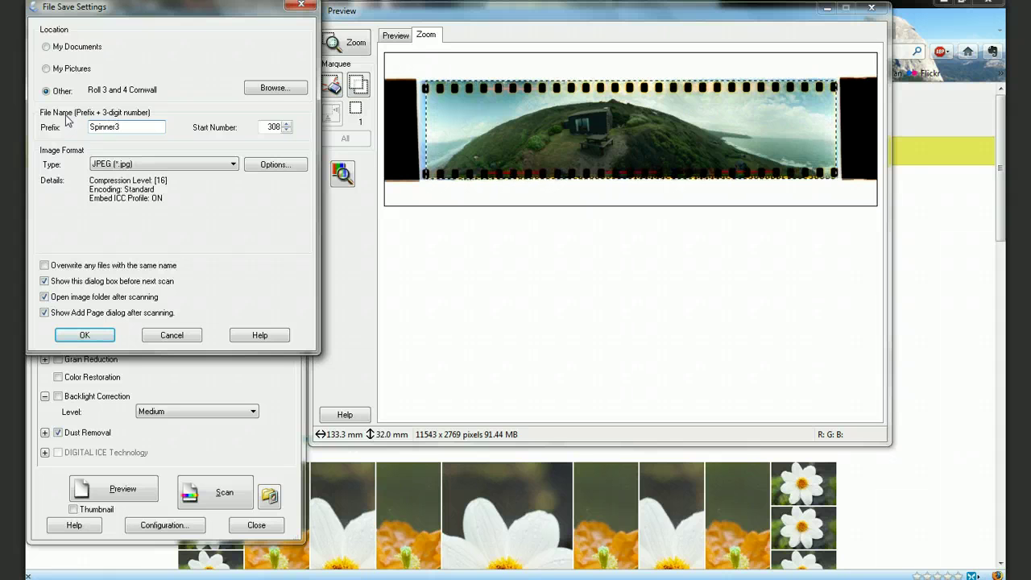
{"action": "type", "text": "60"}
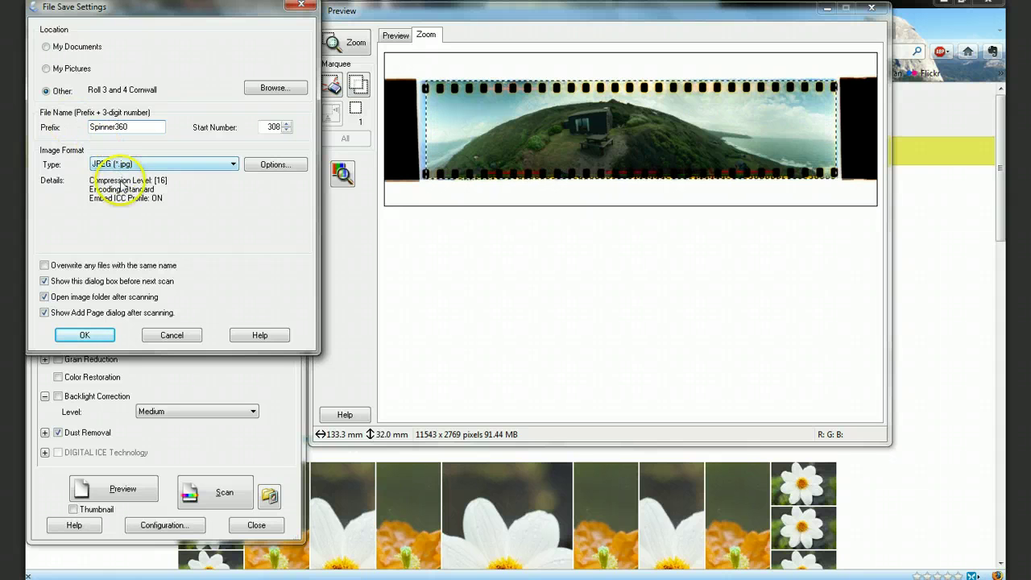
{"action": "left_click", "coordinate": [85, 335]}
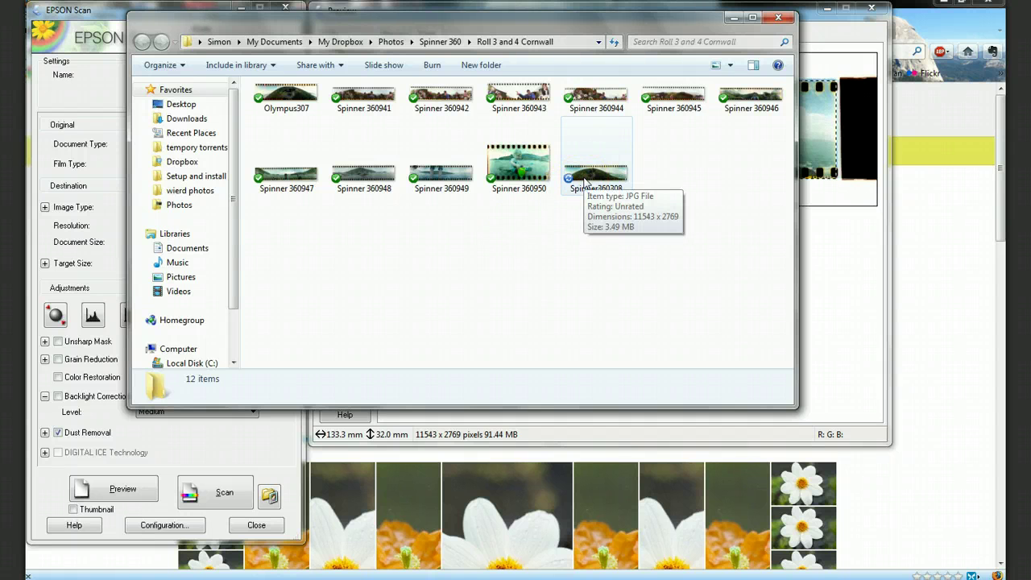
- Open the scanned image Spinner360308 from the Roll 3 and 4 Cornwall folder in Windows Photo Viewer
{"action": "left_click", "coordinate": [585, 181]}
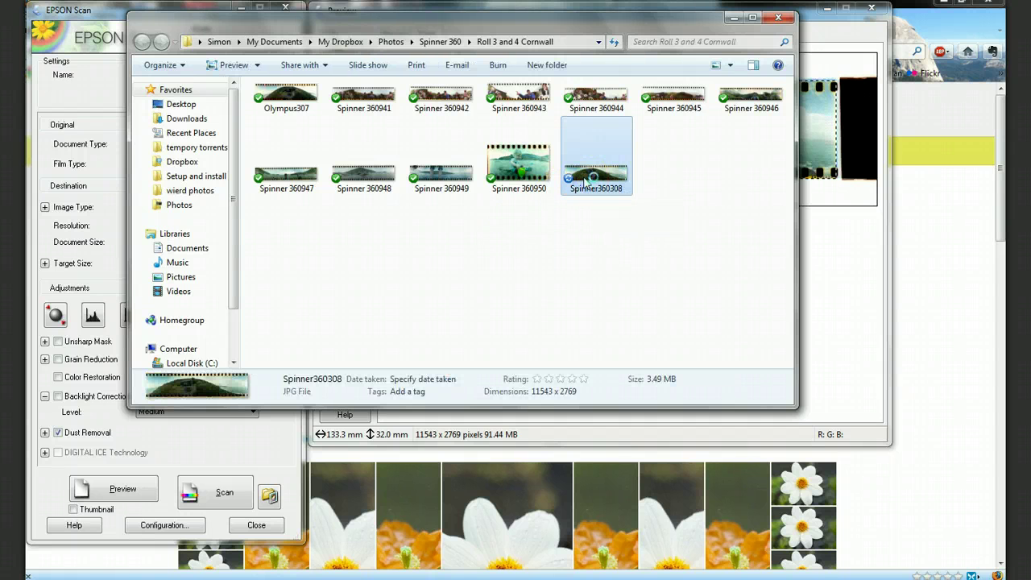
{"action": "double_click", "coordinate": [585, 181]}
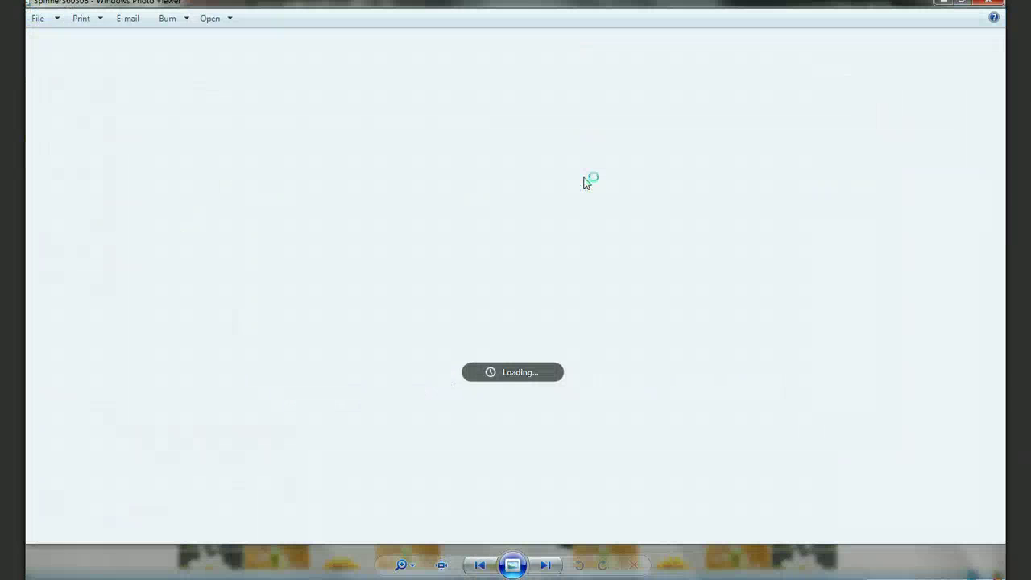